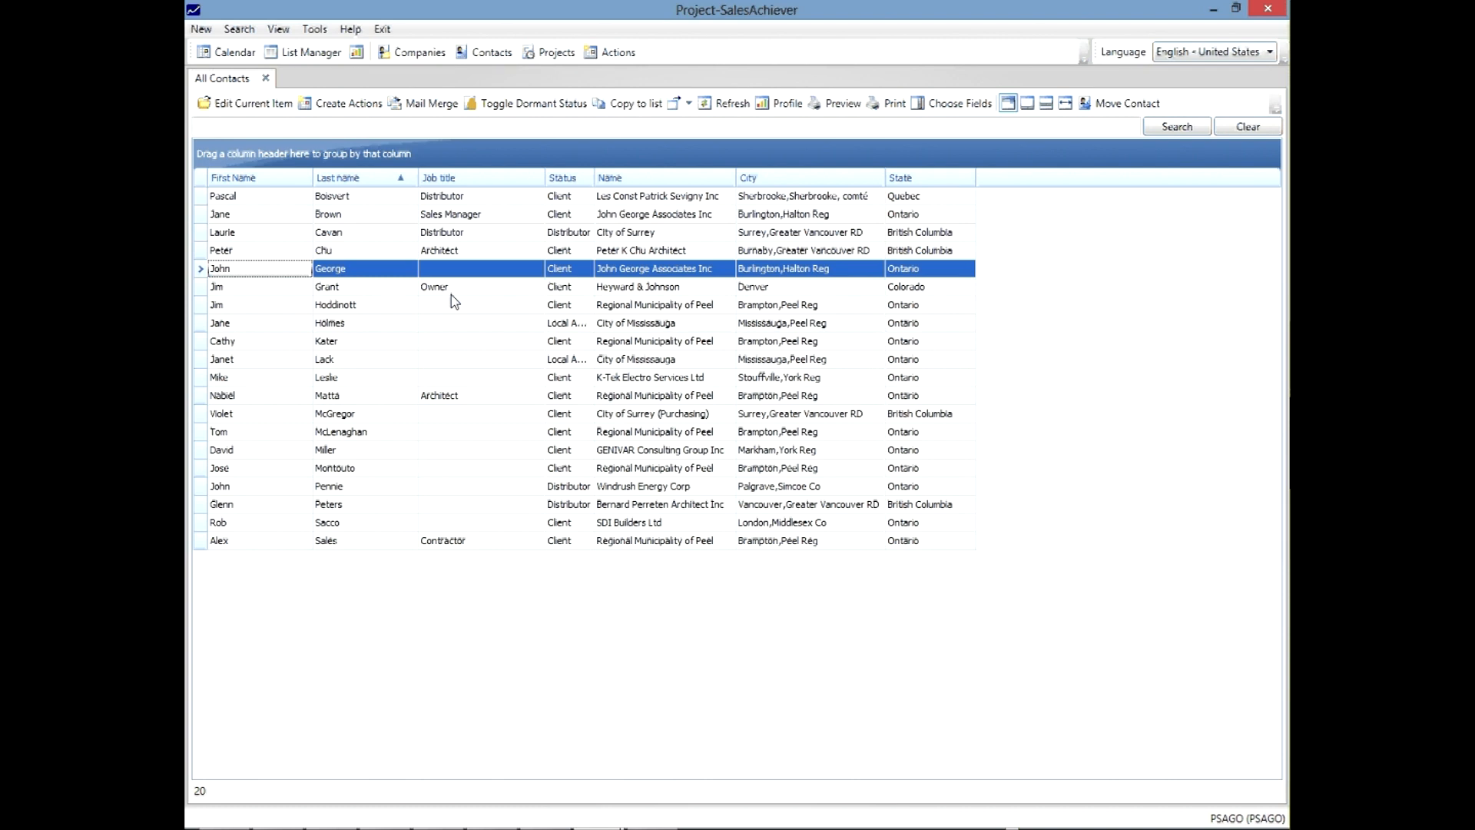
# - Select the Sales Manager contact at John George Associates Inc in the All Contacts grid
pyautogui.click(368, 218)
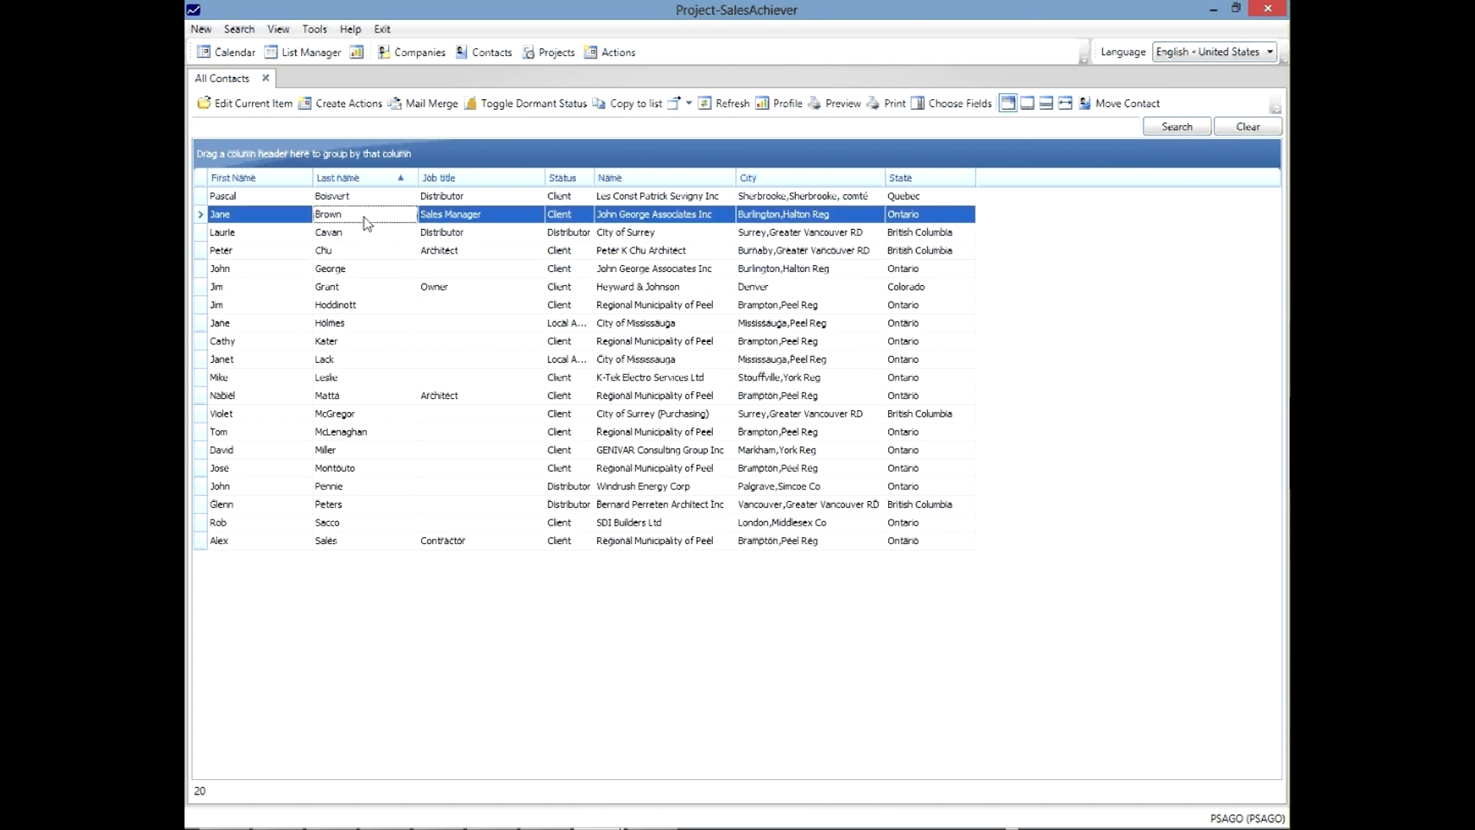
# - Open her record and review past jobs like Heyward & Johnson and 6/22/2007 Cobalt Engineering
pyautogui.doubleClick(367, 218)
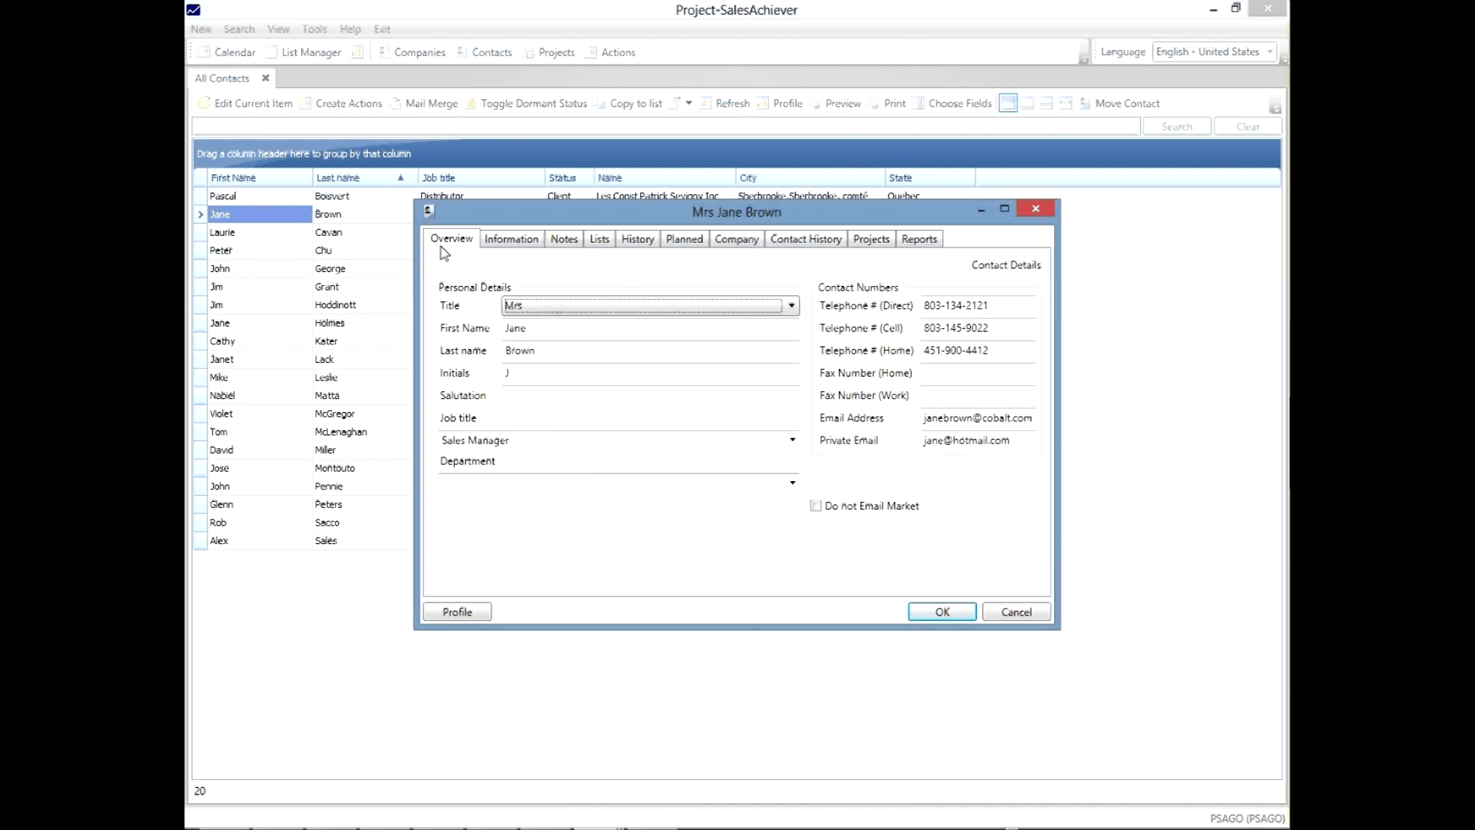
pyautogui.click(829, 241)
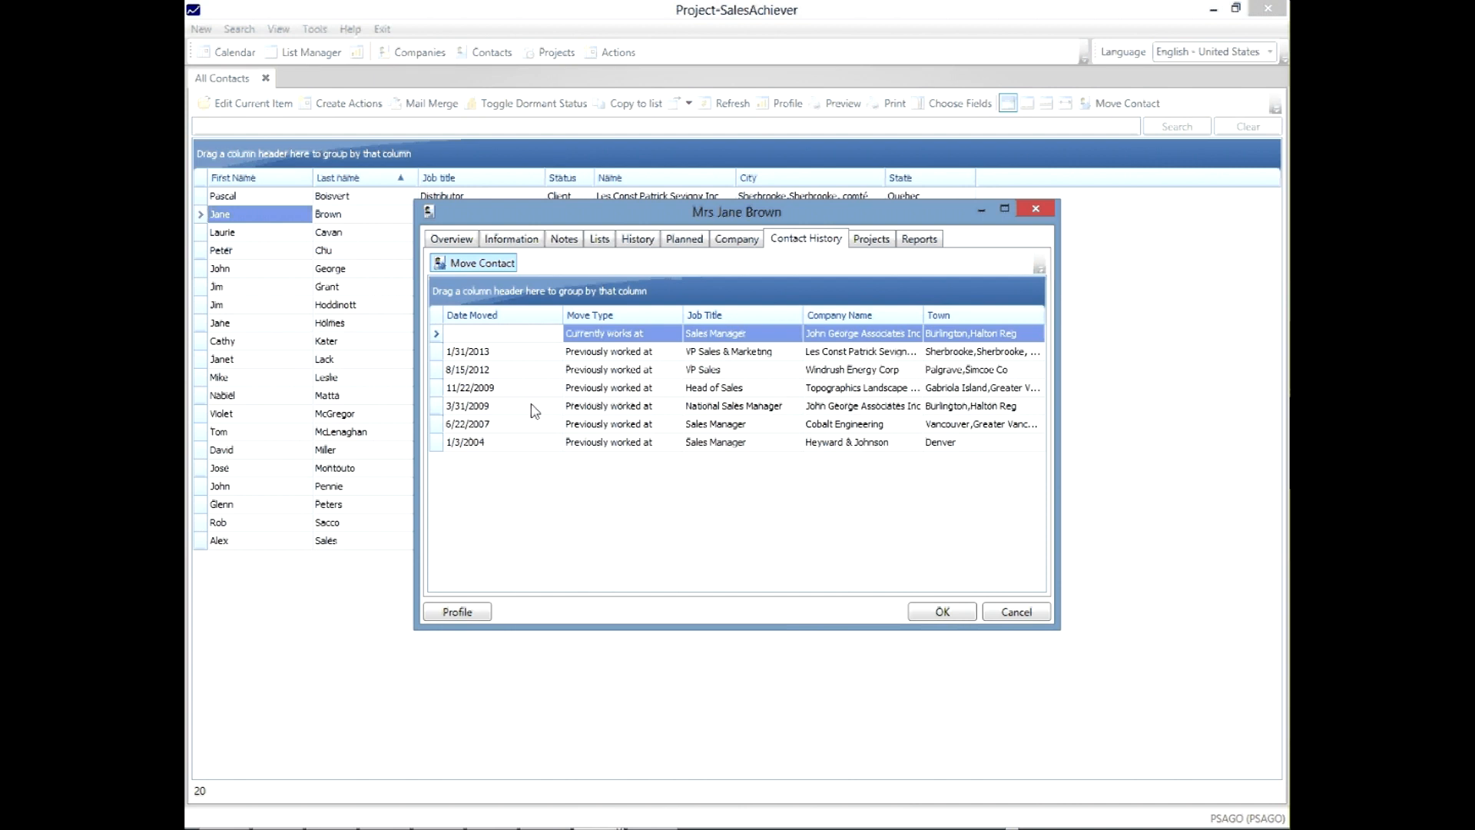
pyautogui.click(871, 450)
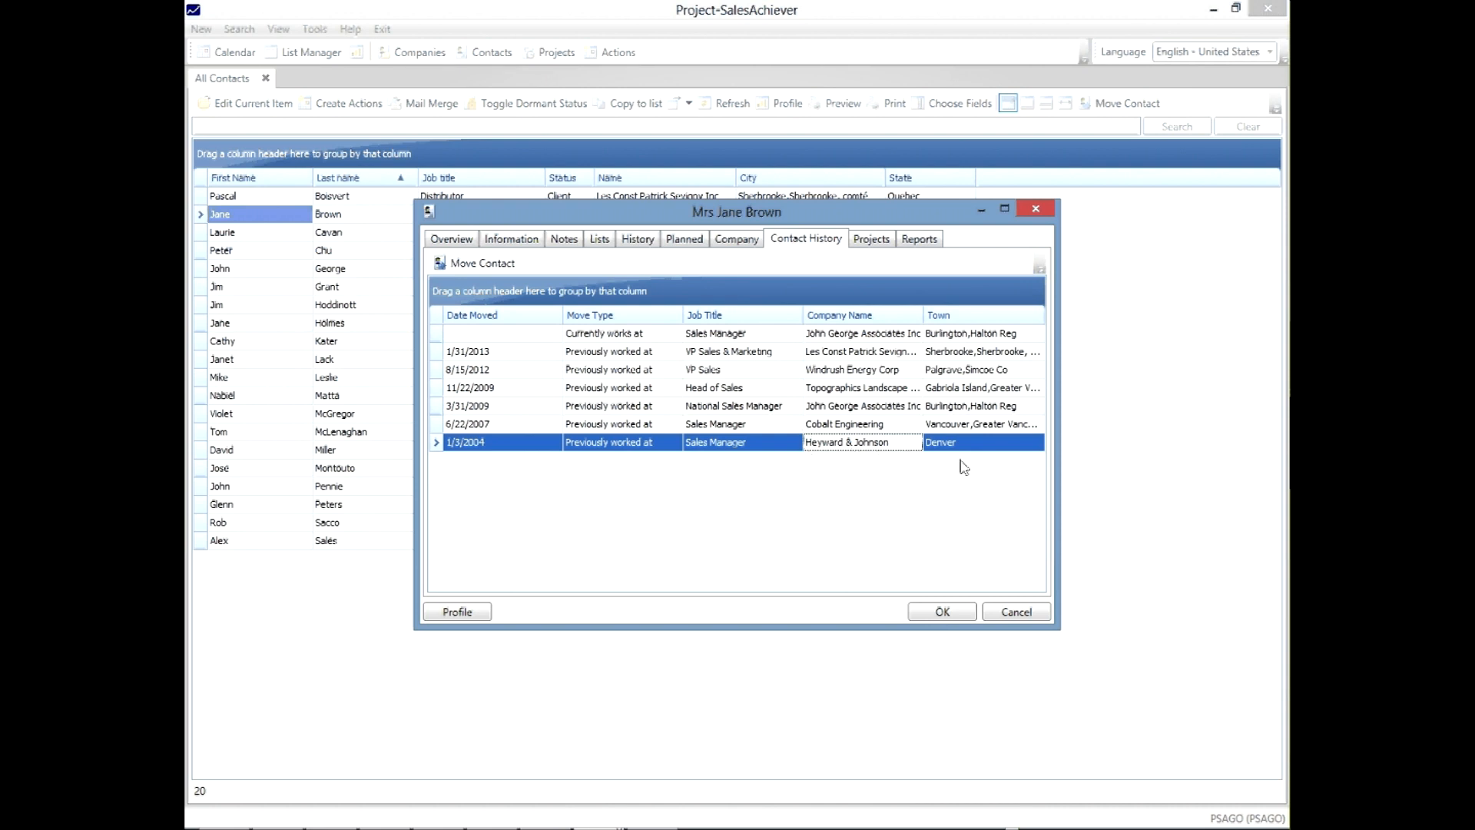
pyautogui.click(746, 428)
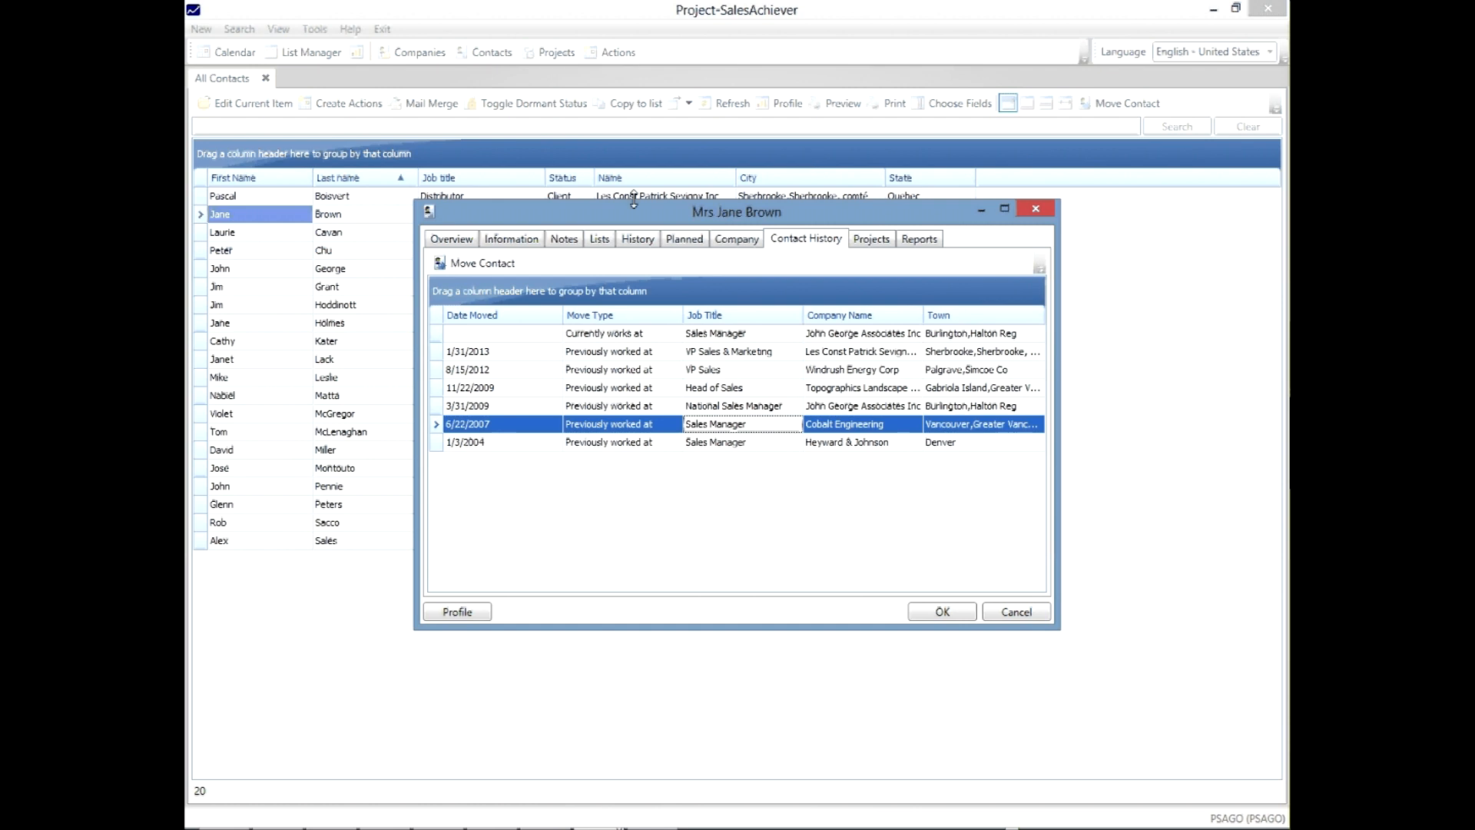
# - Check her direct telephone number on the personal details, then return to the history
pyautogui.click(471, 241)
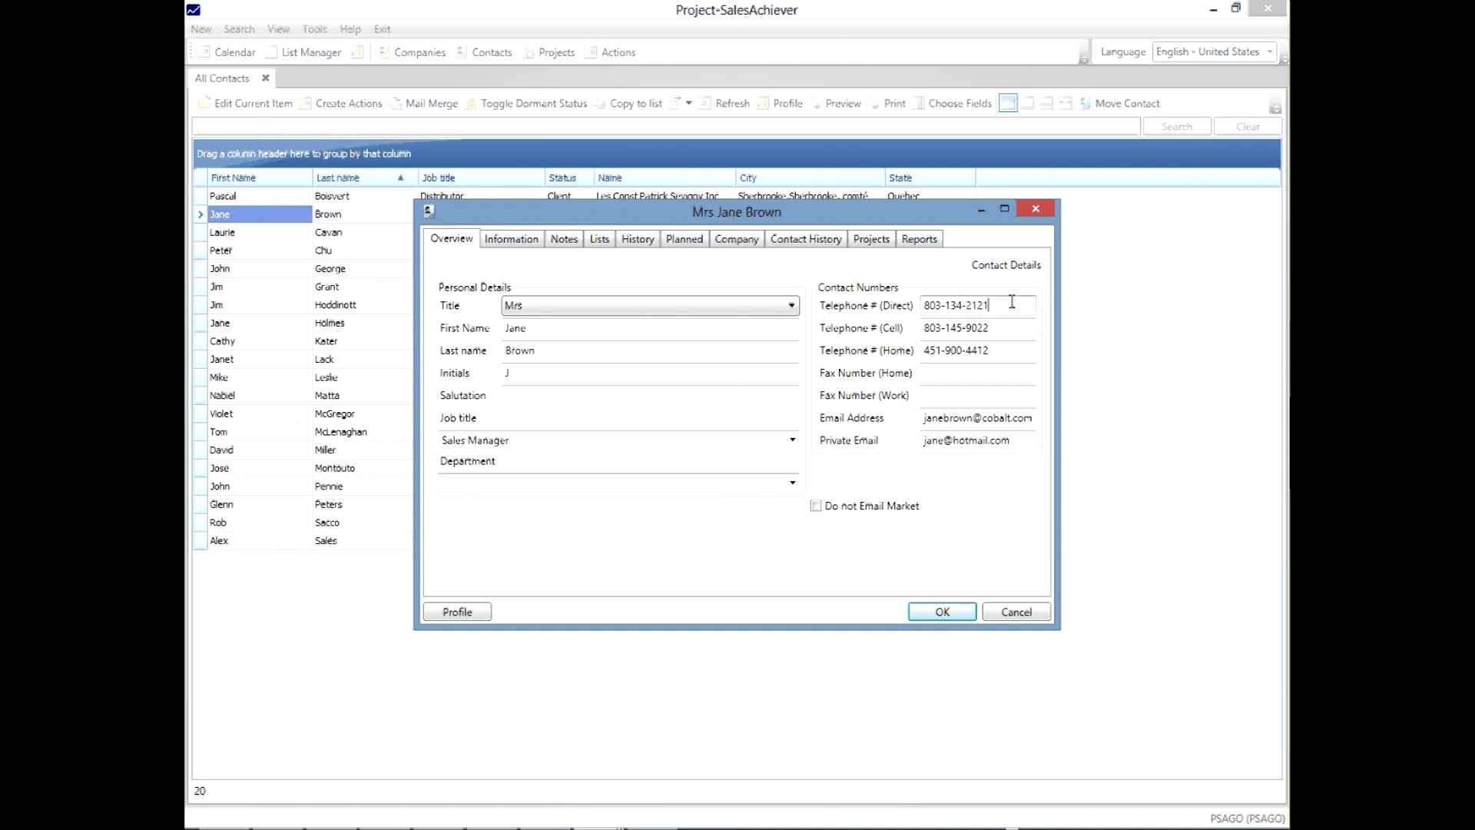
pyautogui.moveTo(1011, 302); pyautogui.dragTo(882, 309)
pyautogui.click(1001, 309)
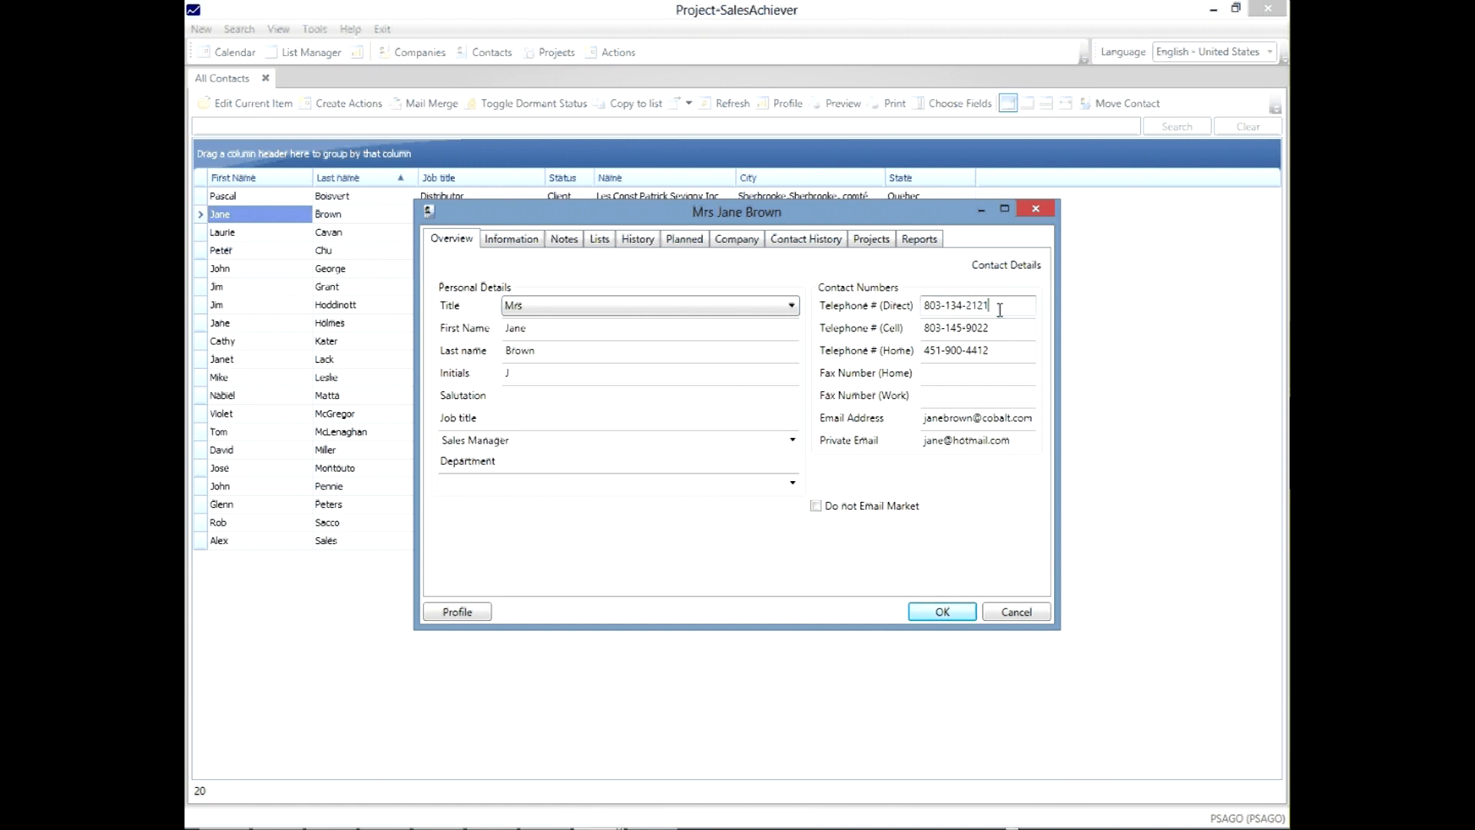
pyautogui.click(826, 243)
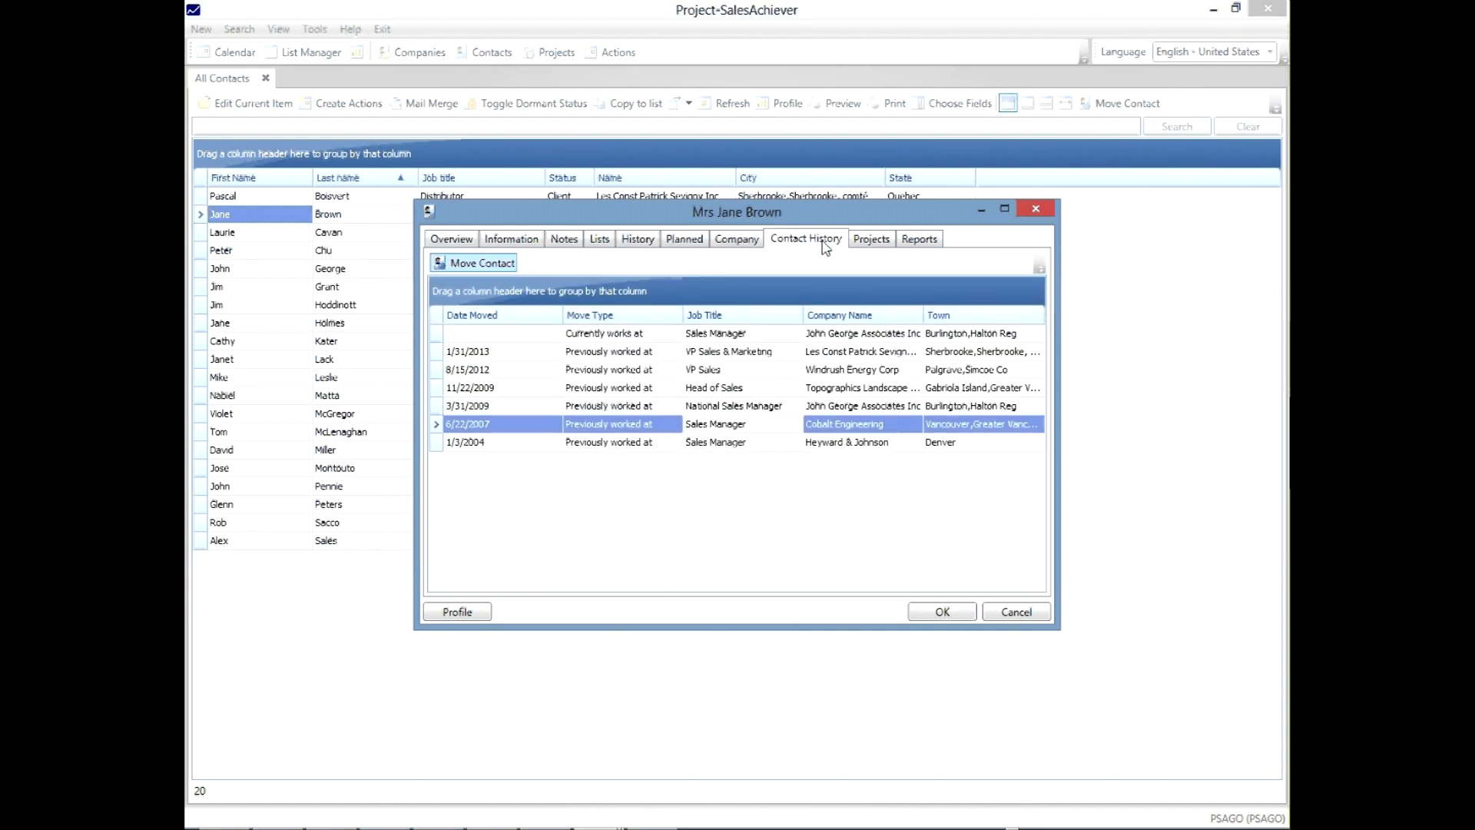
# - Move the contact to Bernard Perreten Architect Inc, found by searching 'p', and save
pyautogui.click(484, 264)
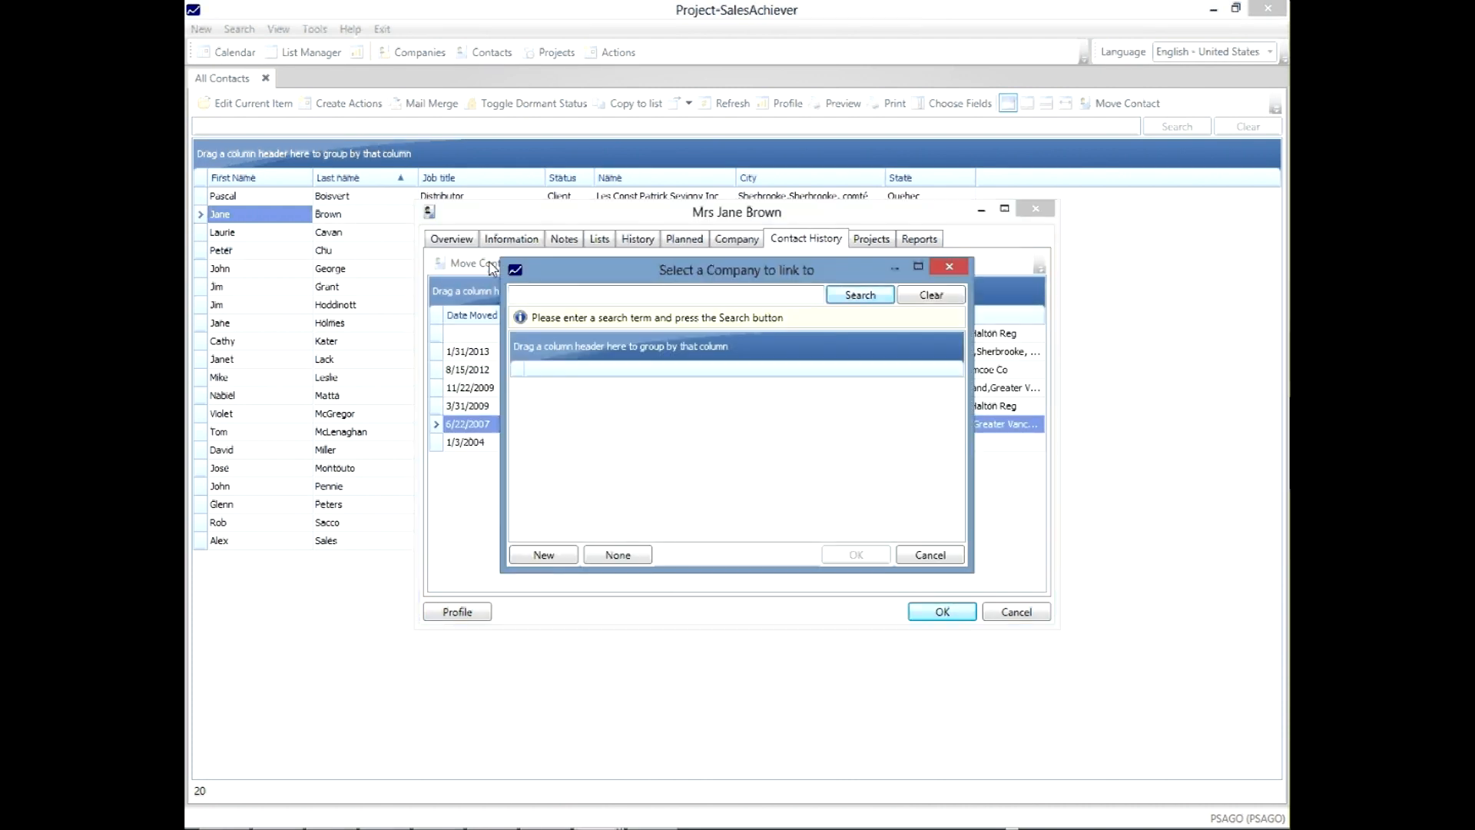
pyautogui.write('p')
pyautogui.press('Return')
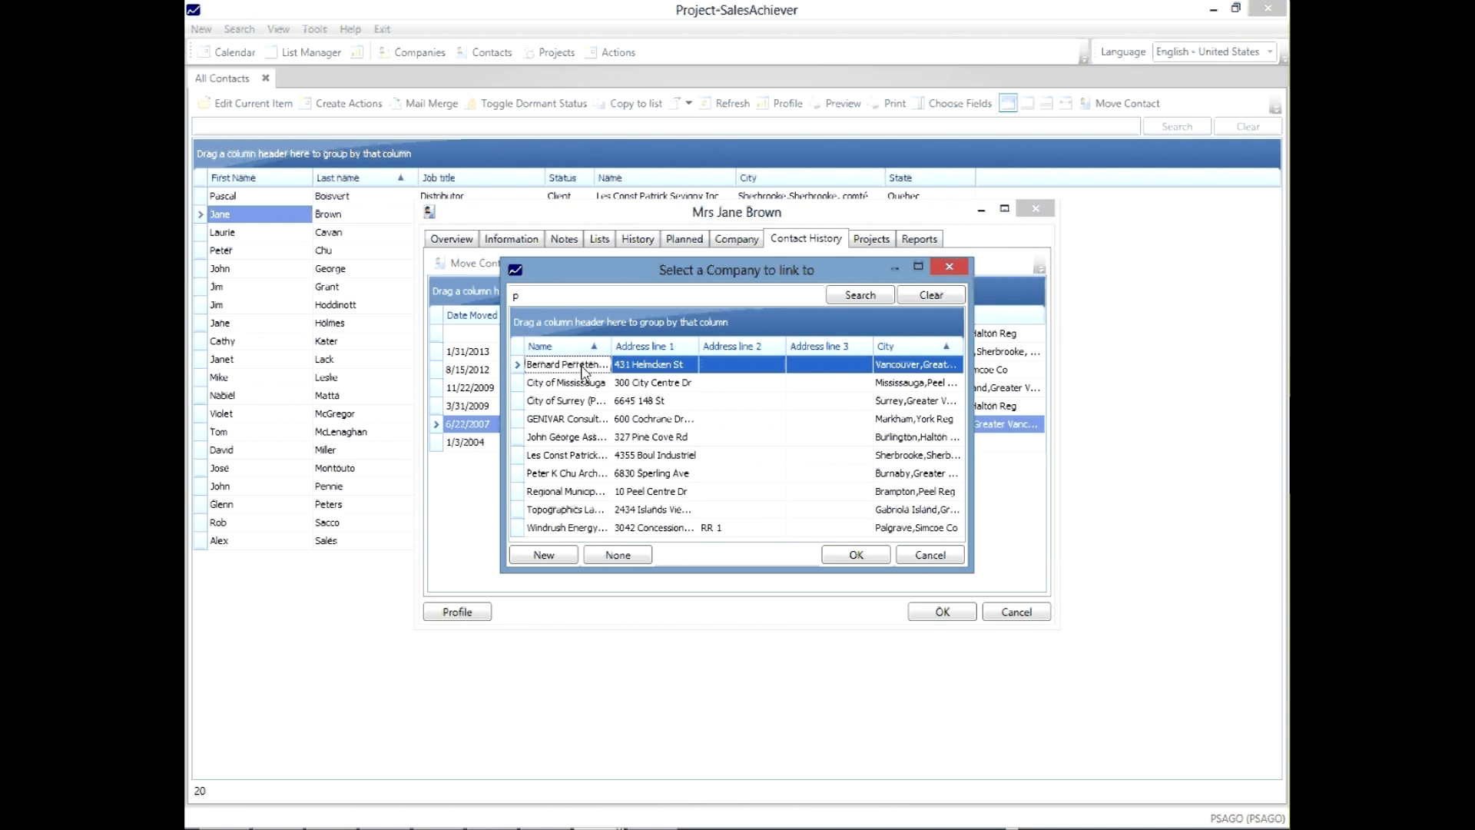
pyautogui.doubleClick(581, 372)
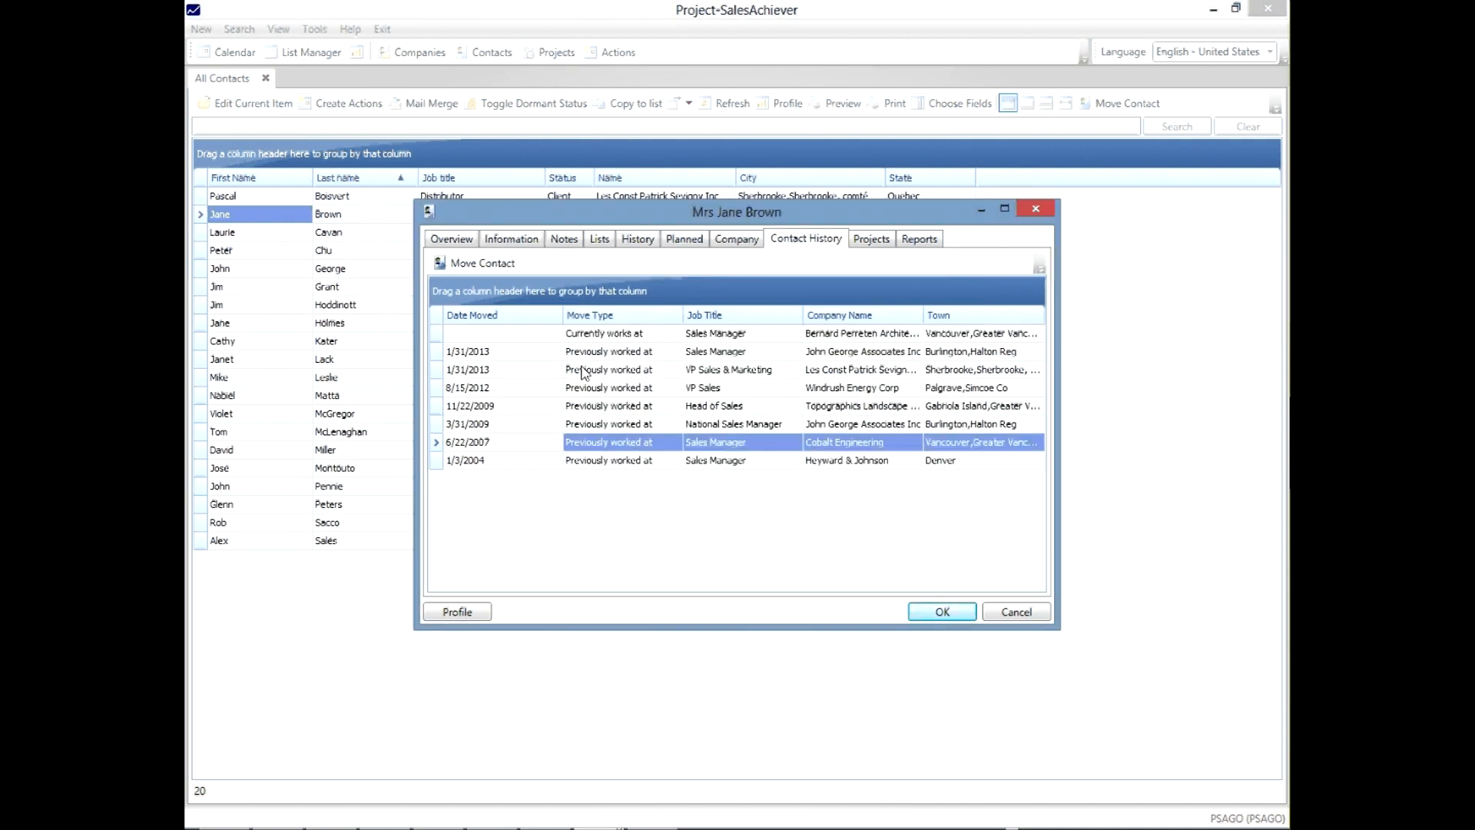
pyautogui.click(594, 336)
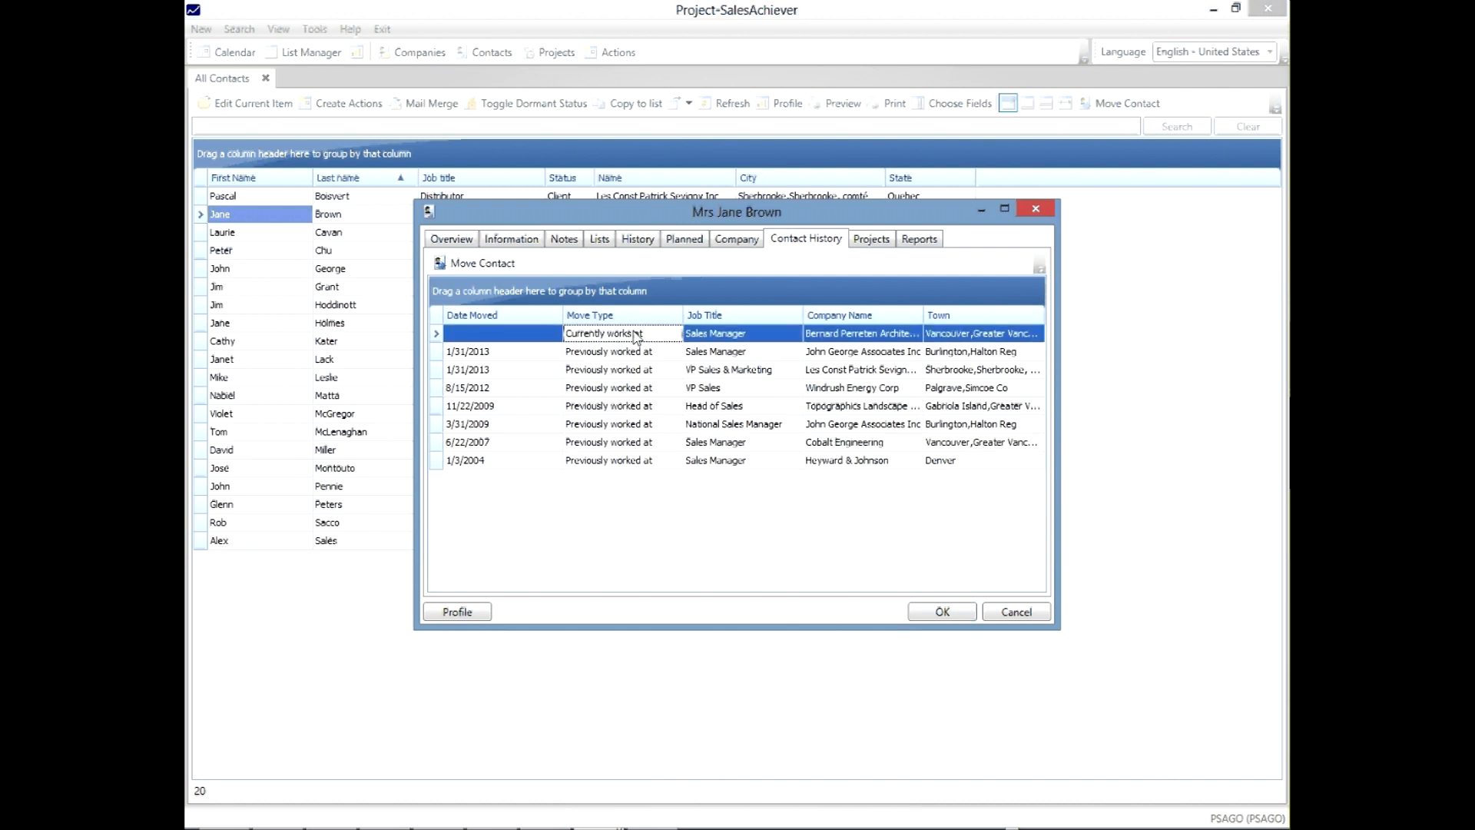
pyautogui.click(962, 612)
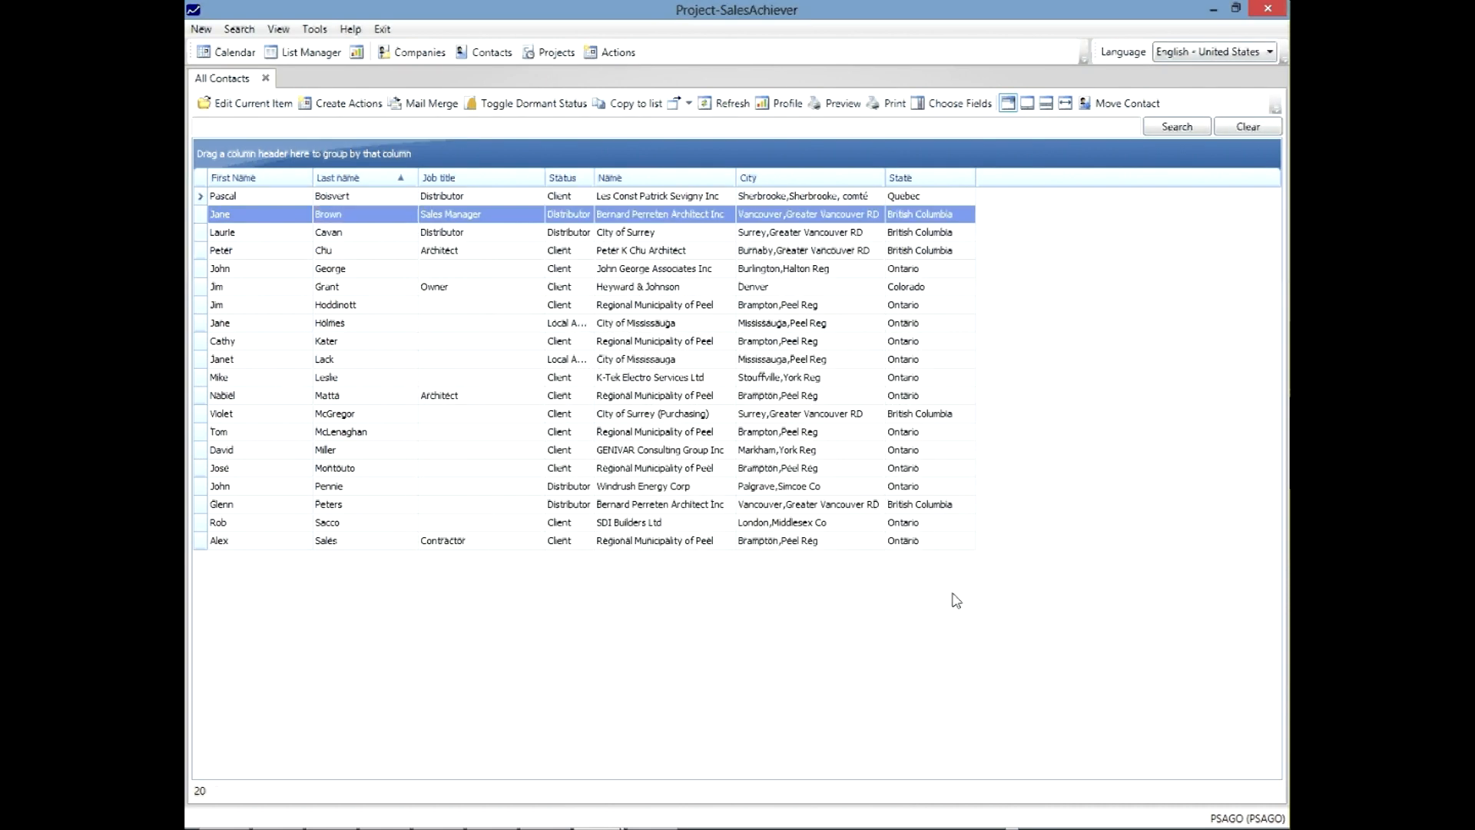
# - Reopen the moved contact and confirm the Telephone # (Direct) field is empty
pyautogui.doubleClick(362, 221)
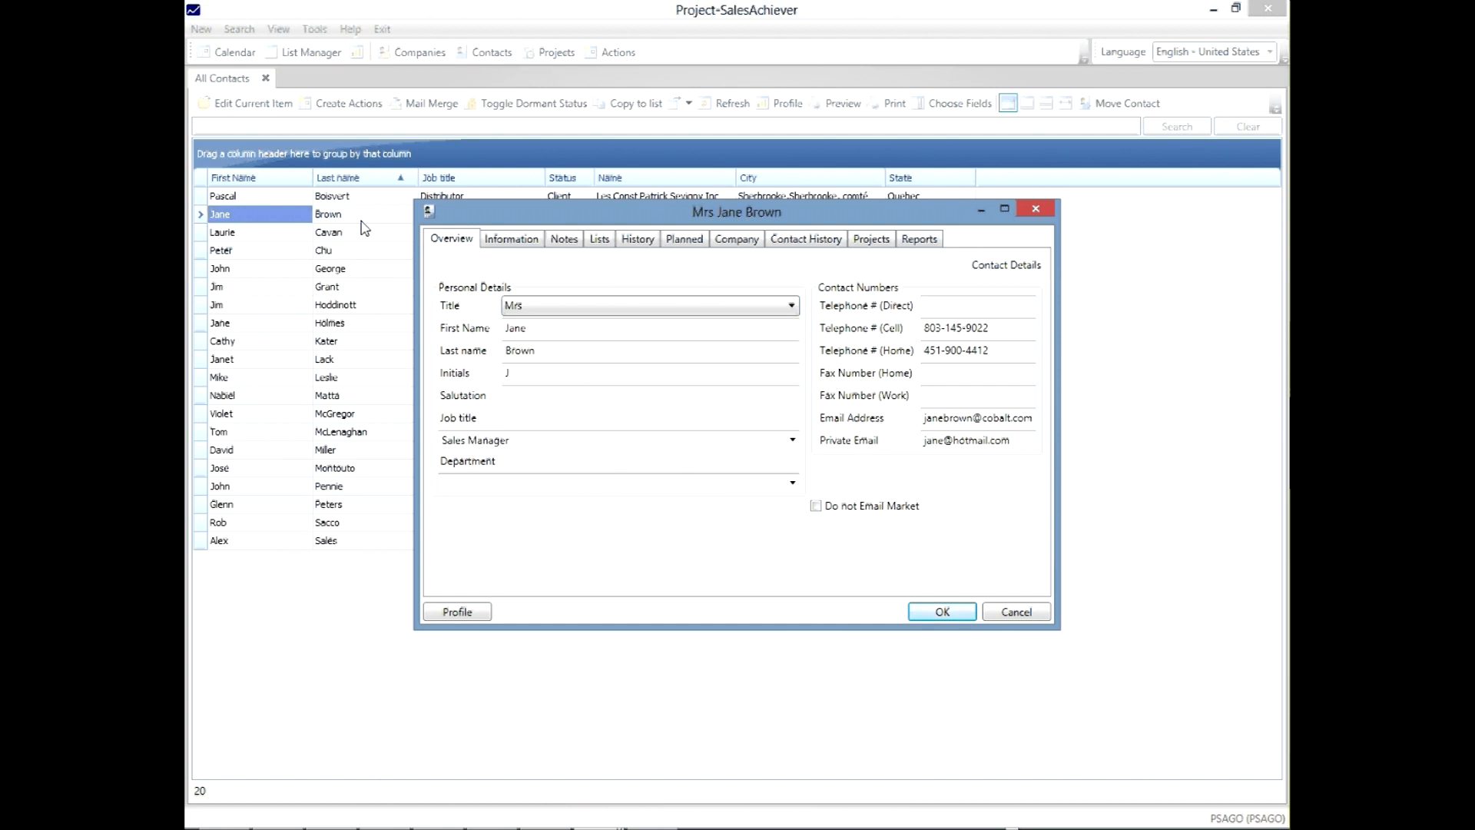
pyautogui.click(959, 299)
# - Cancel the details, then open her old Cobalt Engineering record from the full Contacts list
pyautogui.click(1019, 611)
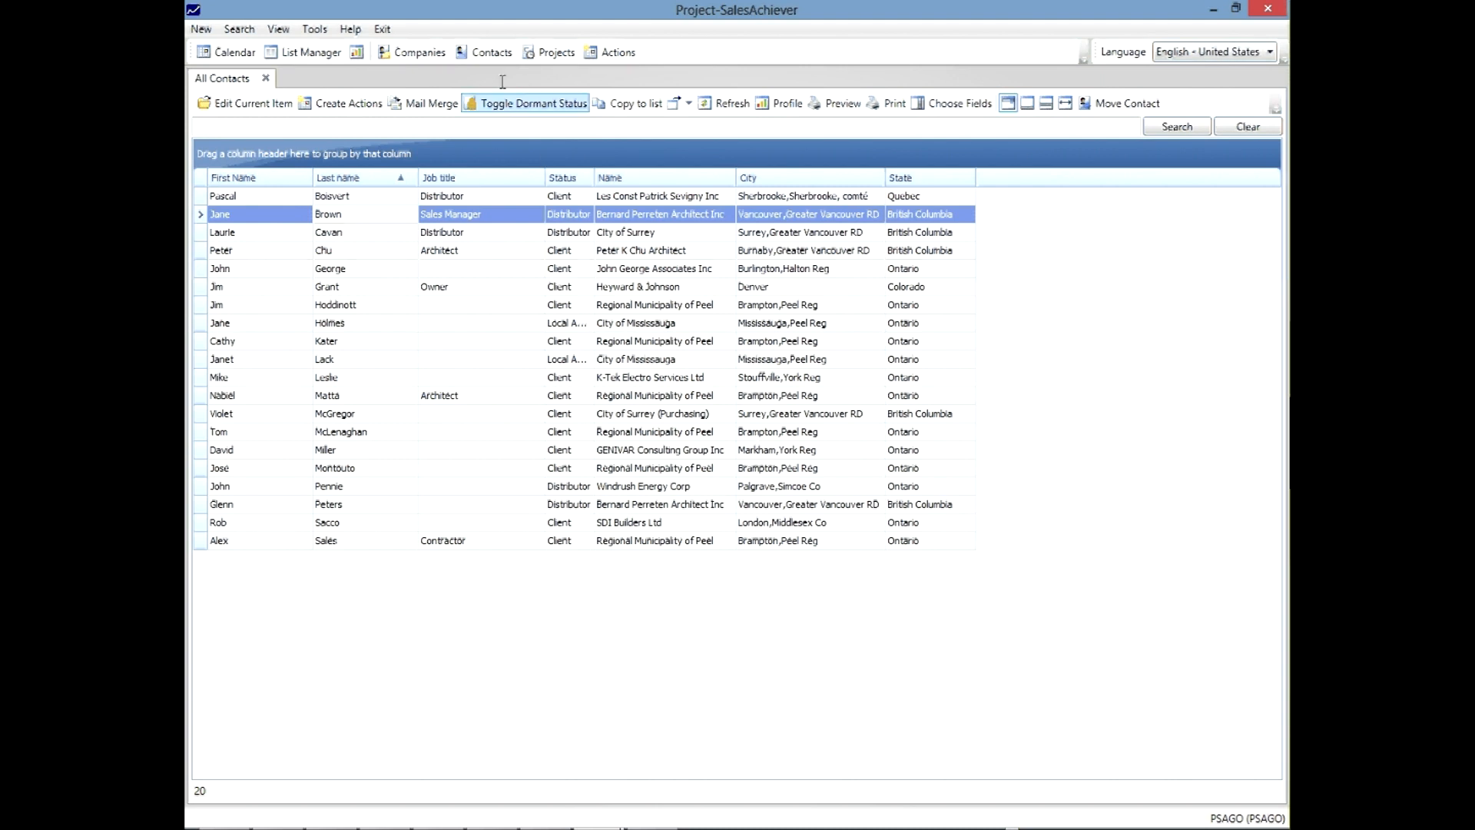
pyautogui.click(493, 53)
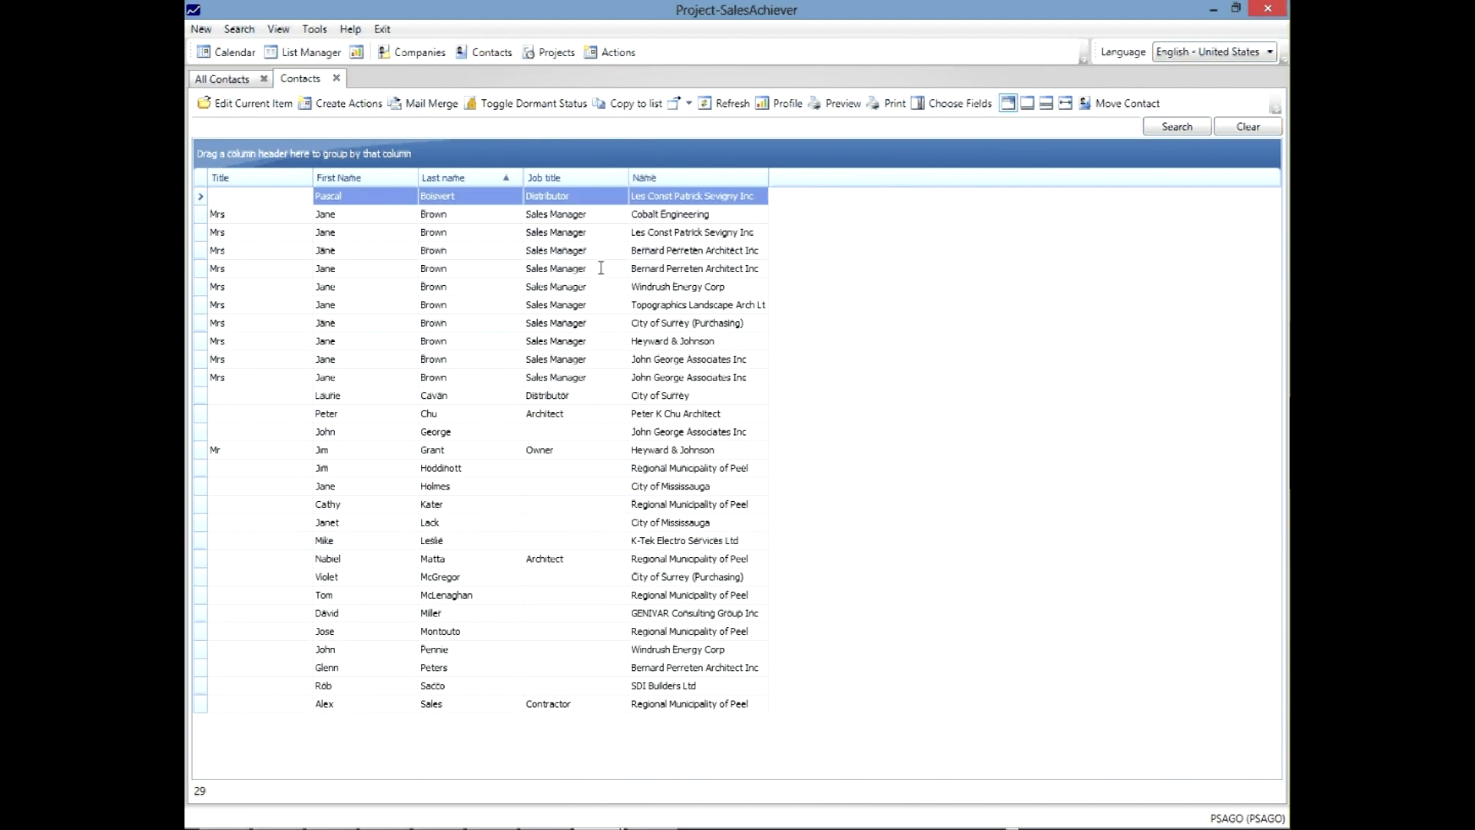
pyautogui.click(465, 214)
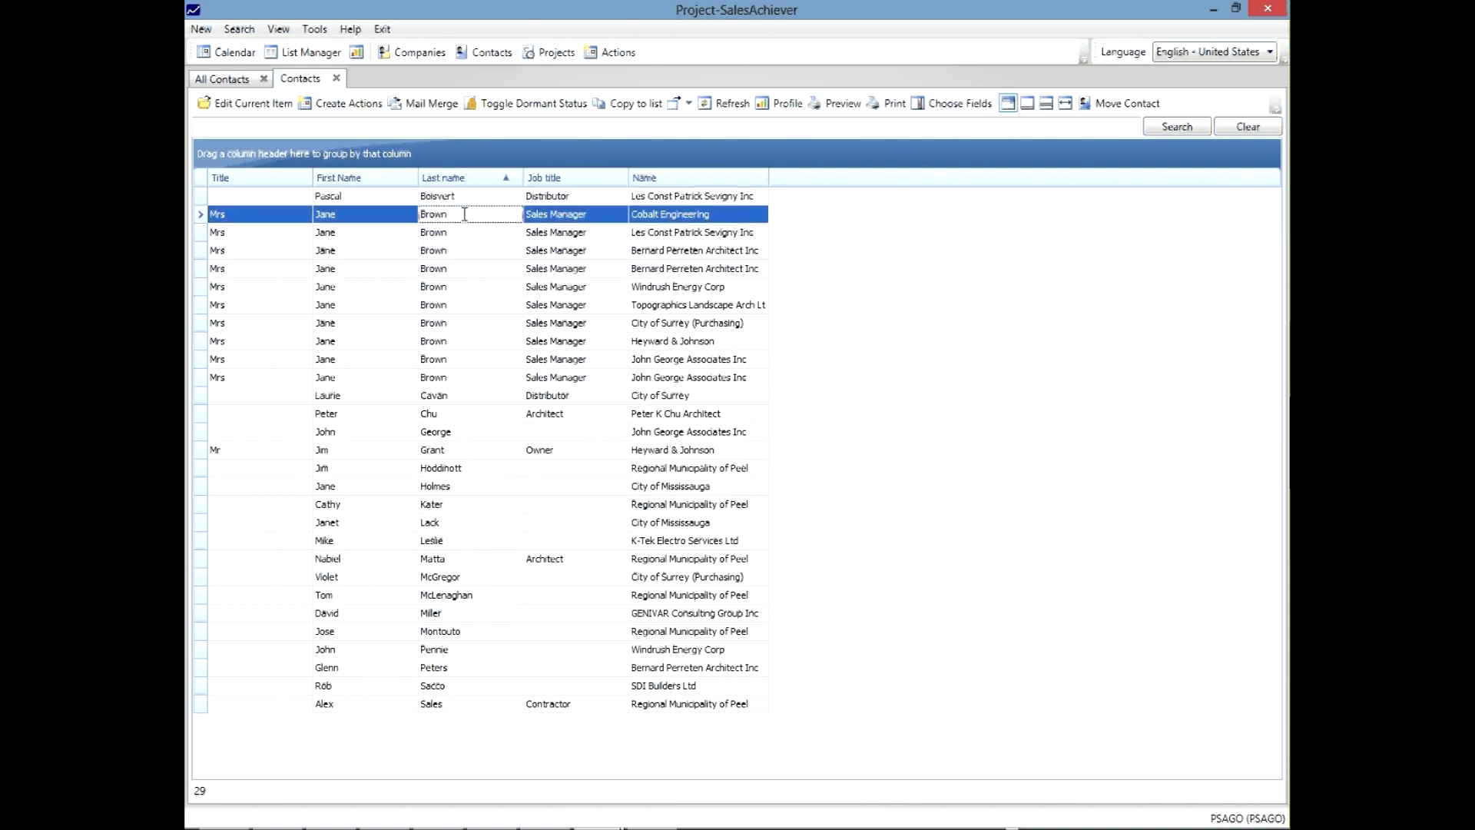
pyautogui.doubleClick(465, 214)
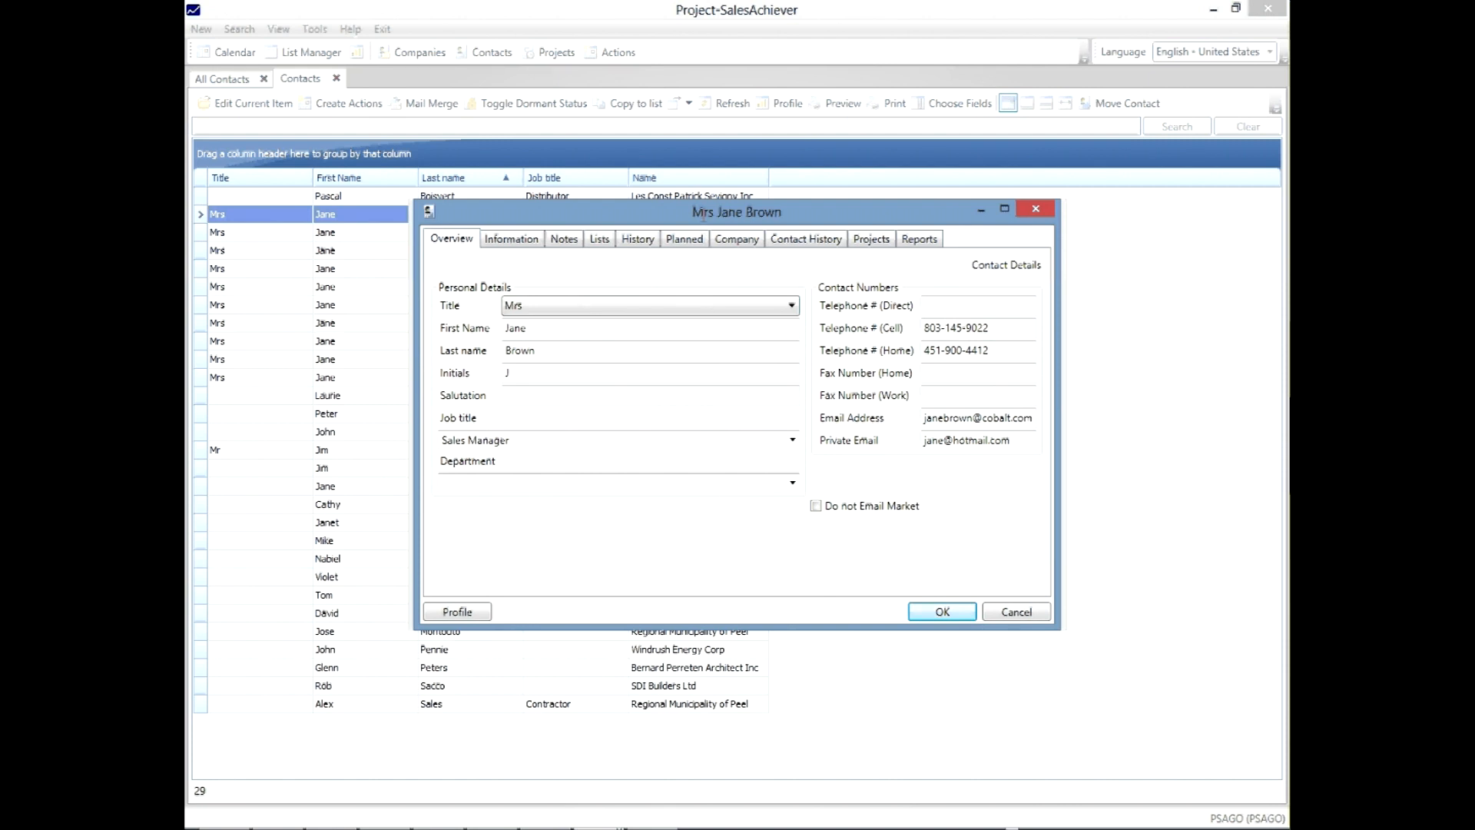
pyautogui.moveTo(703, 215); pyautogui.dragTo(761, 288)
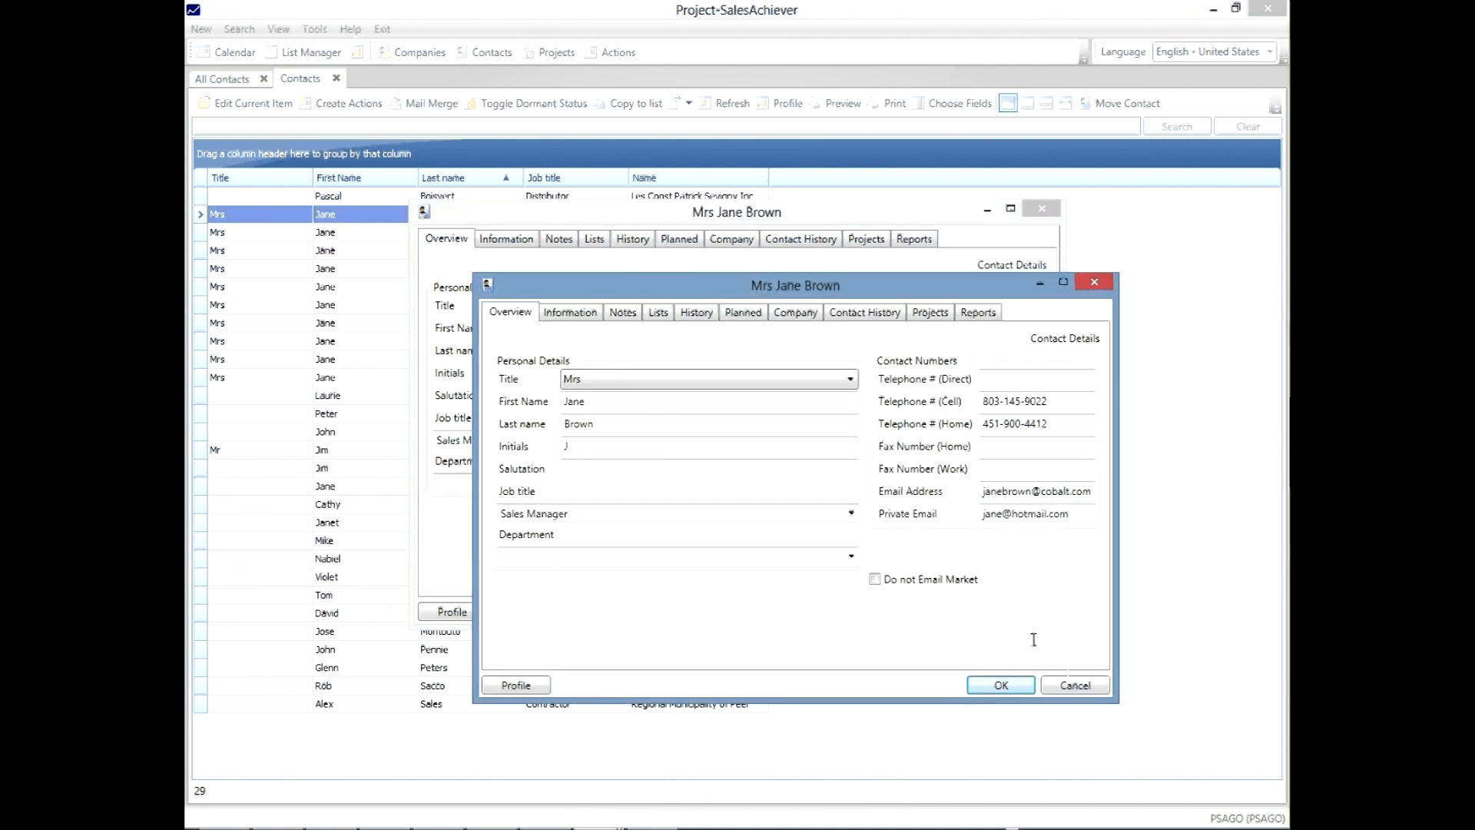
pyautogui.click(1079, 688)
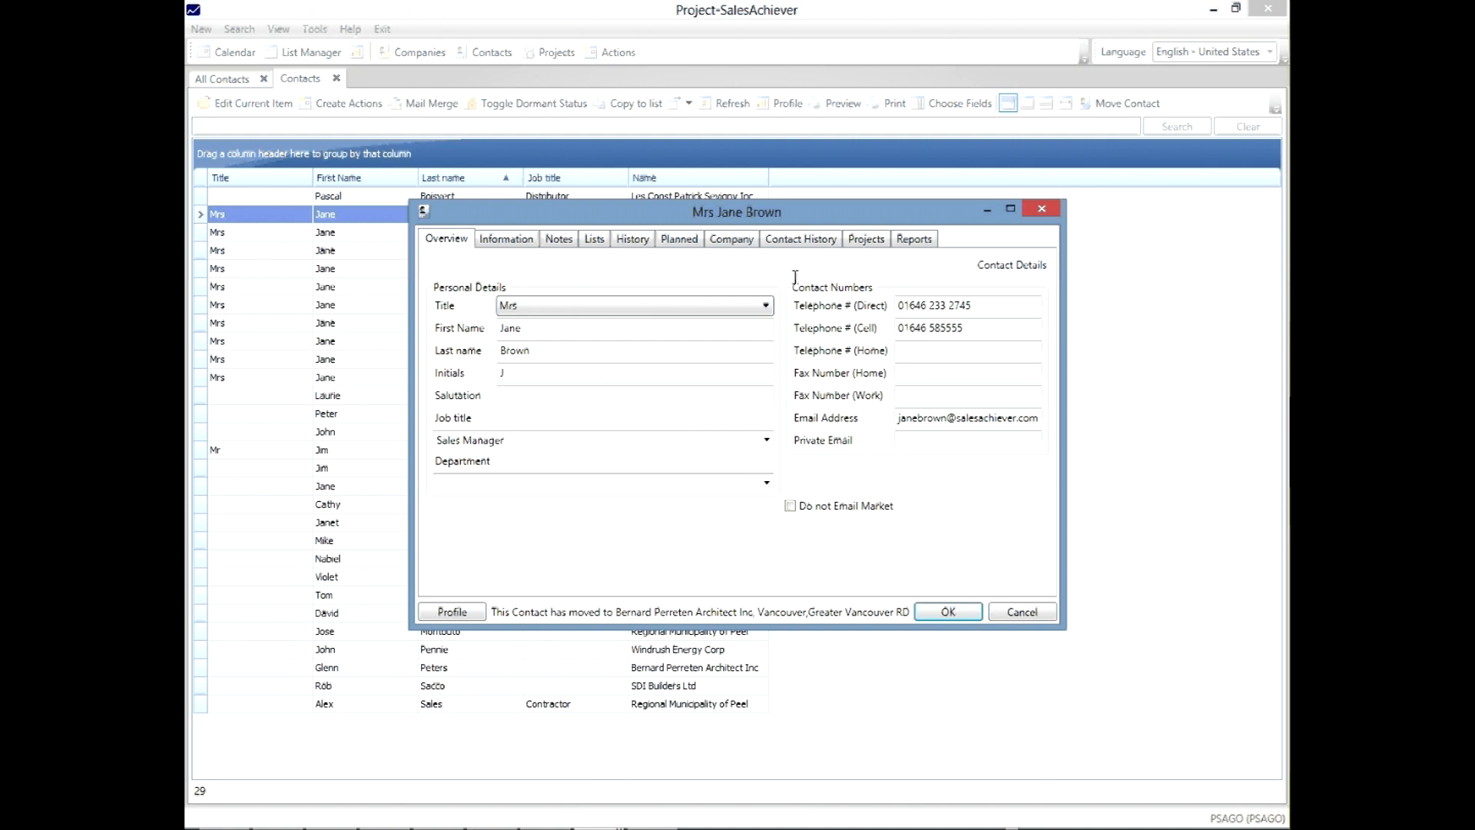
pyautogui.click(815, 245)
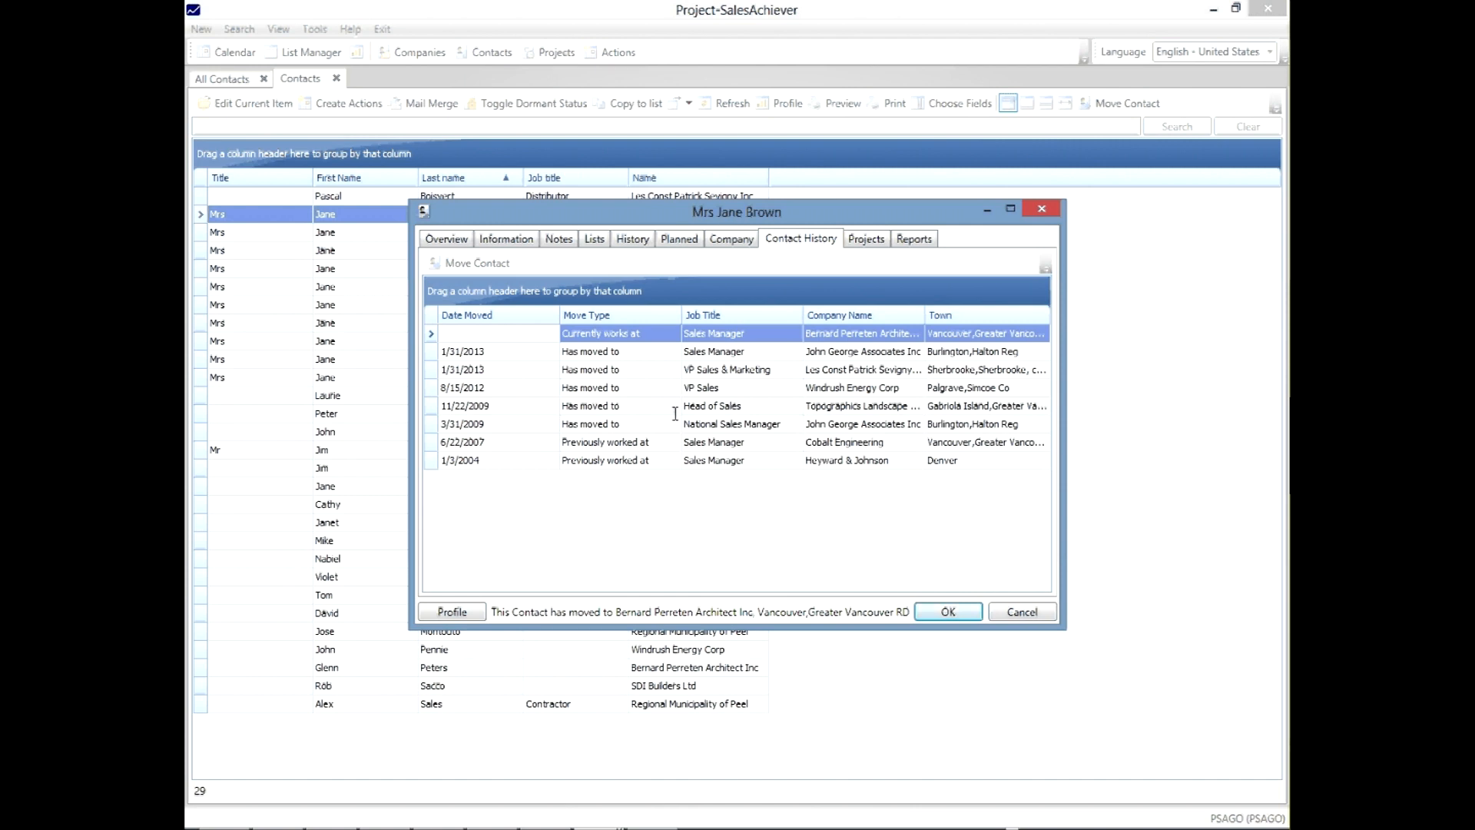
pyautogui.click(574, 444)
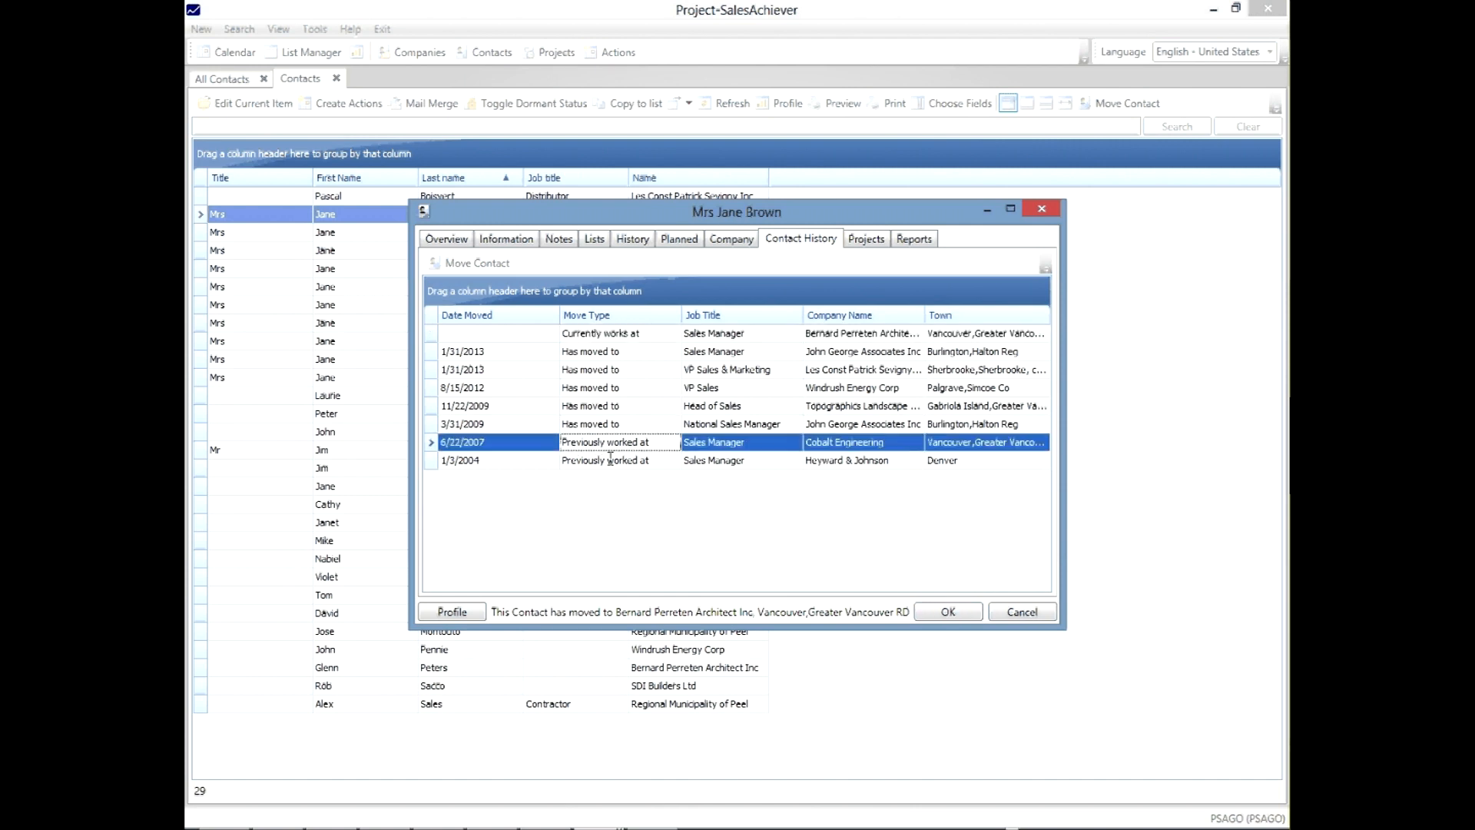
pyautogui.click(741, 462)
pyautogui.click(740, 444)
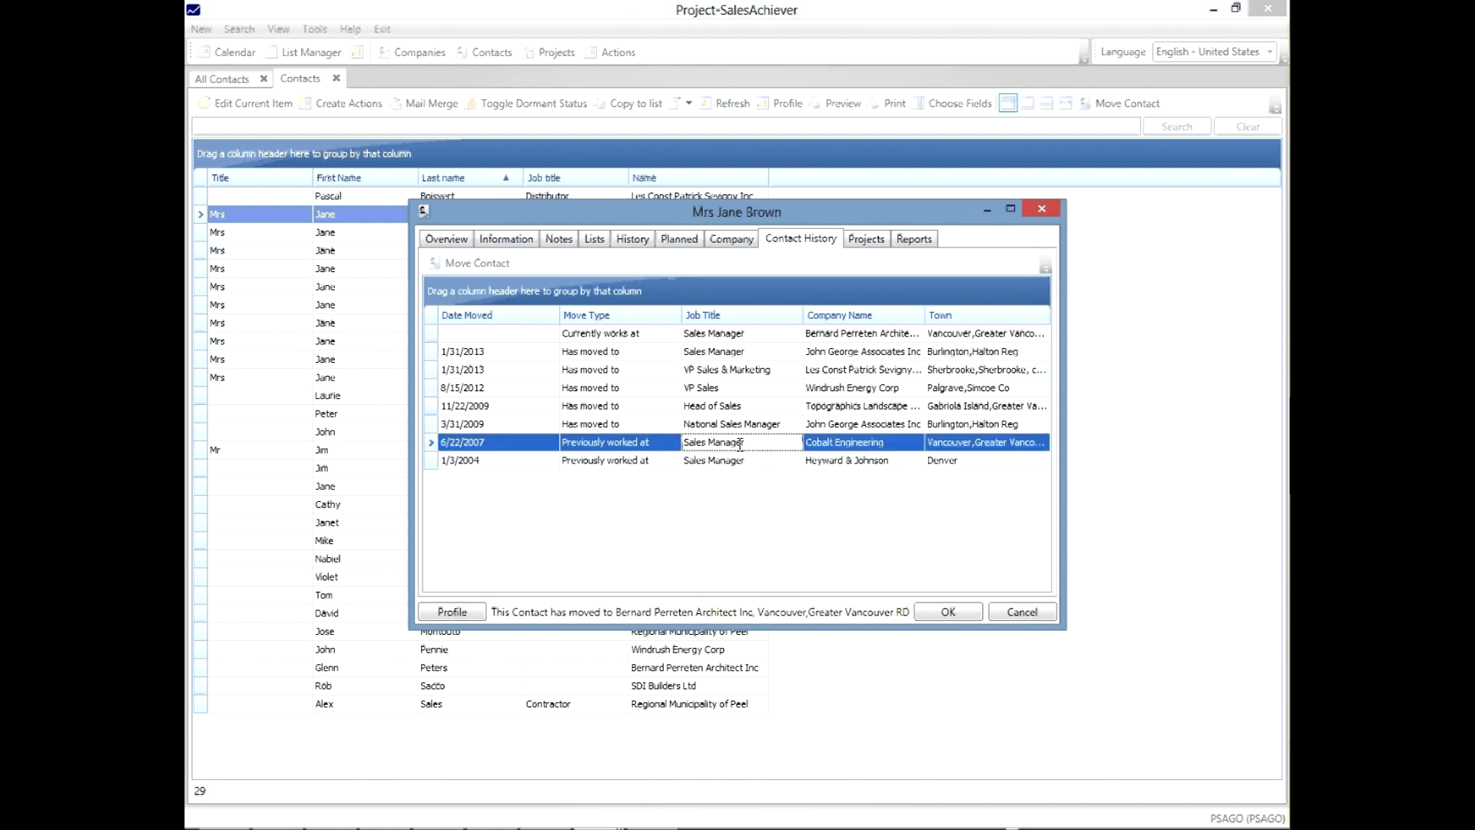
pyautogui.click(829, 421)
pyautogui.click(836, 406)
pyautogui.click(836, 387)
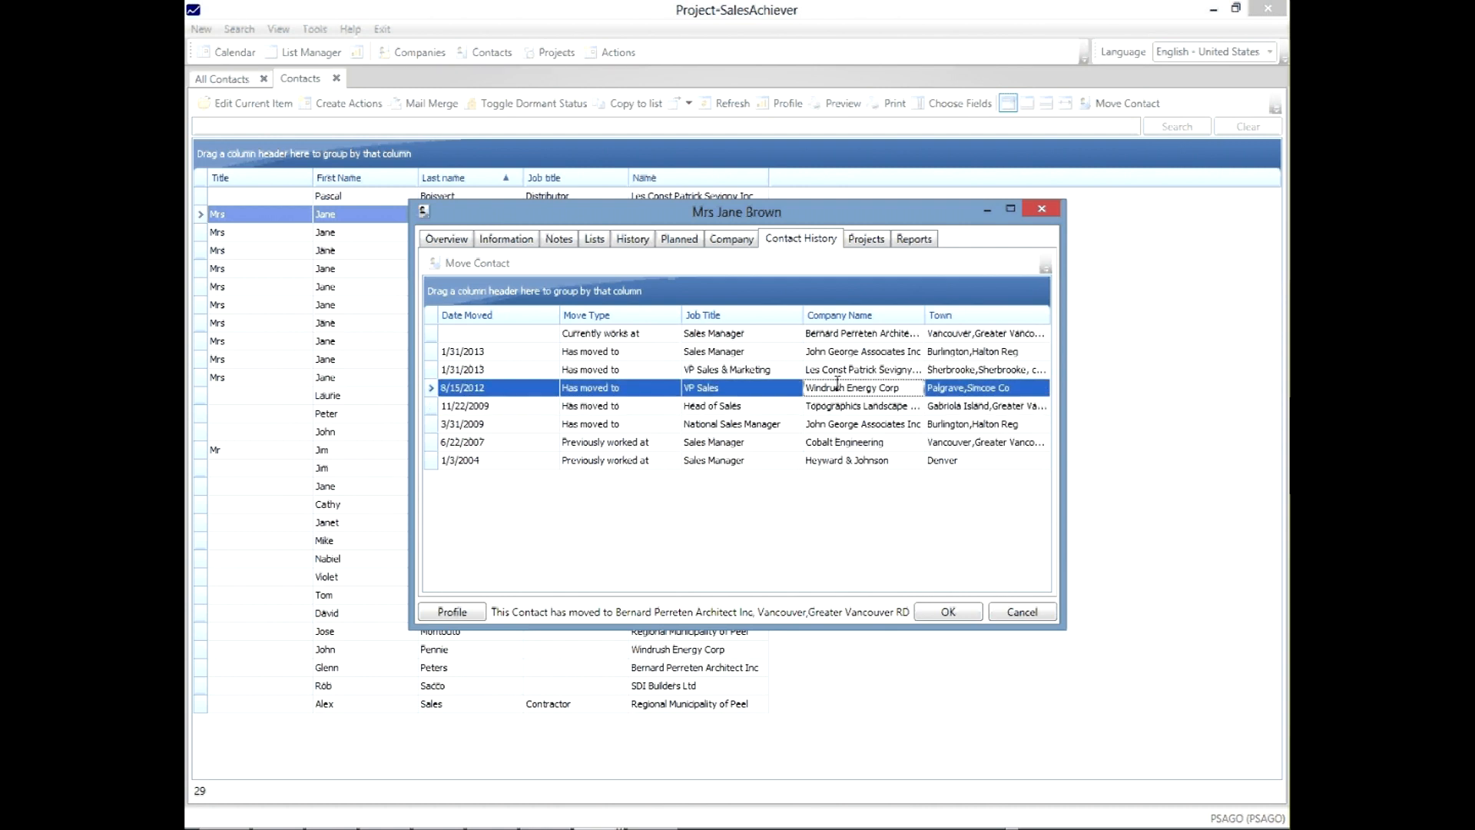
pyautogui.click(837, 369)
pyautogui.click(837, 354)
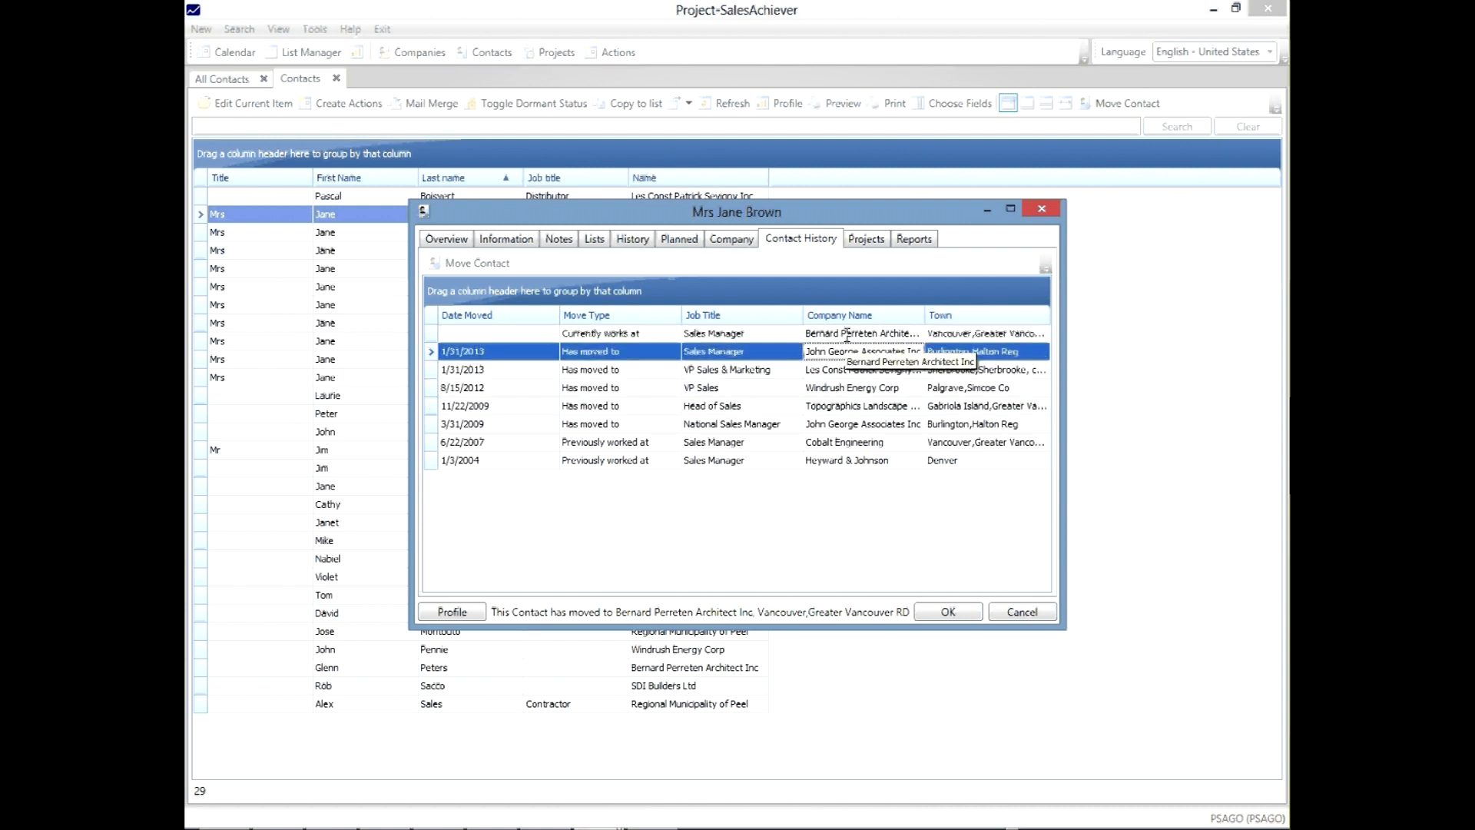
pyautogui.click(846, 334)
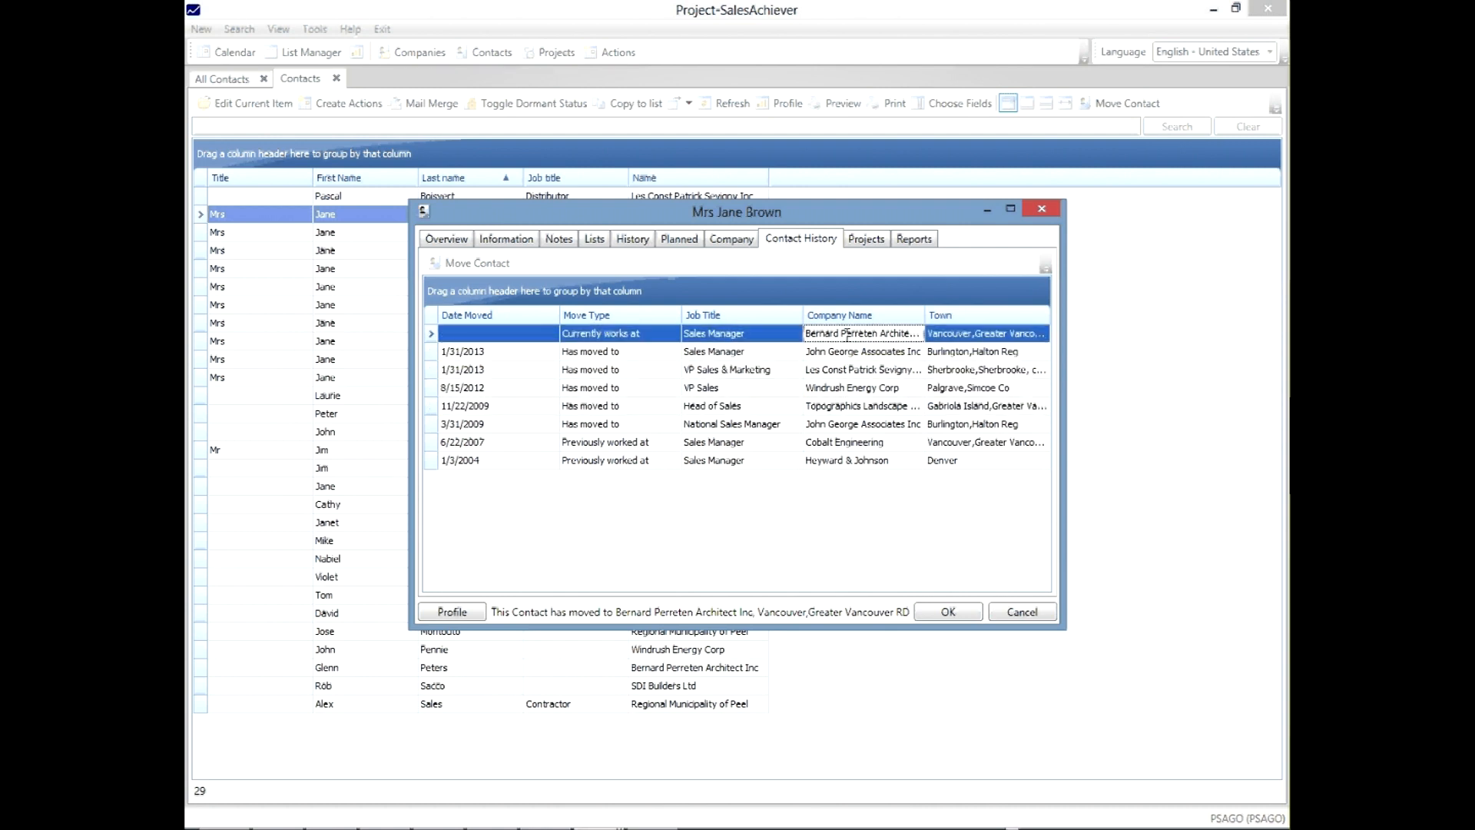
pyautogui.click(1032, 611)
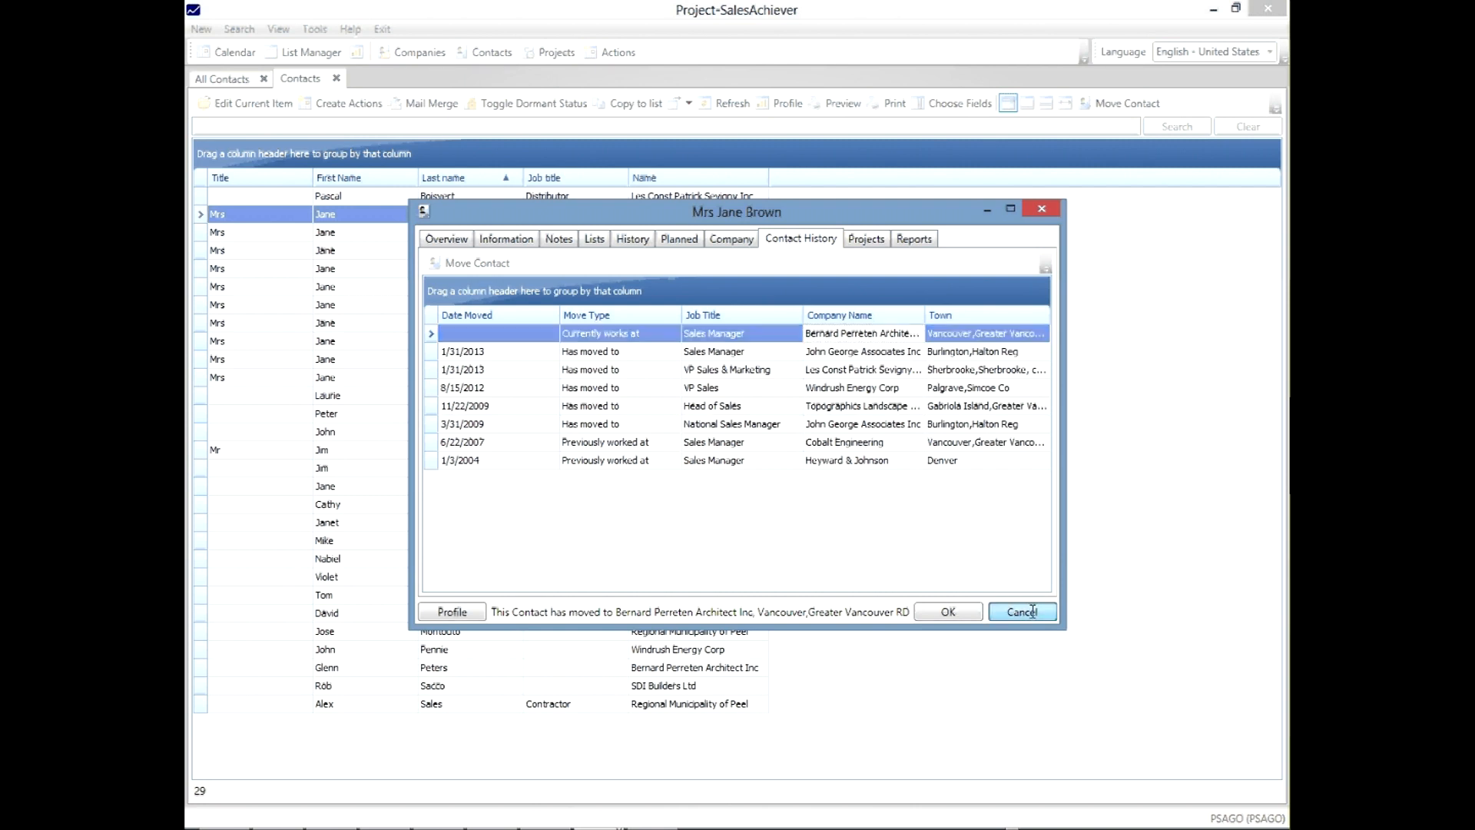